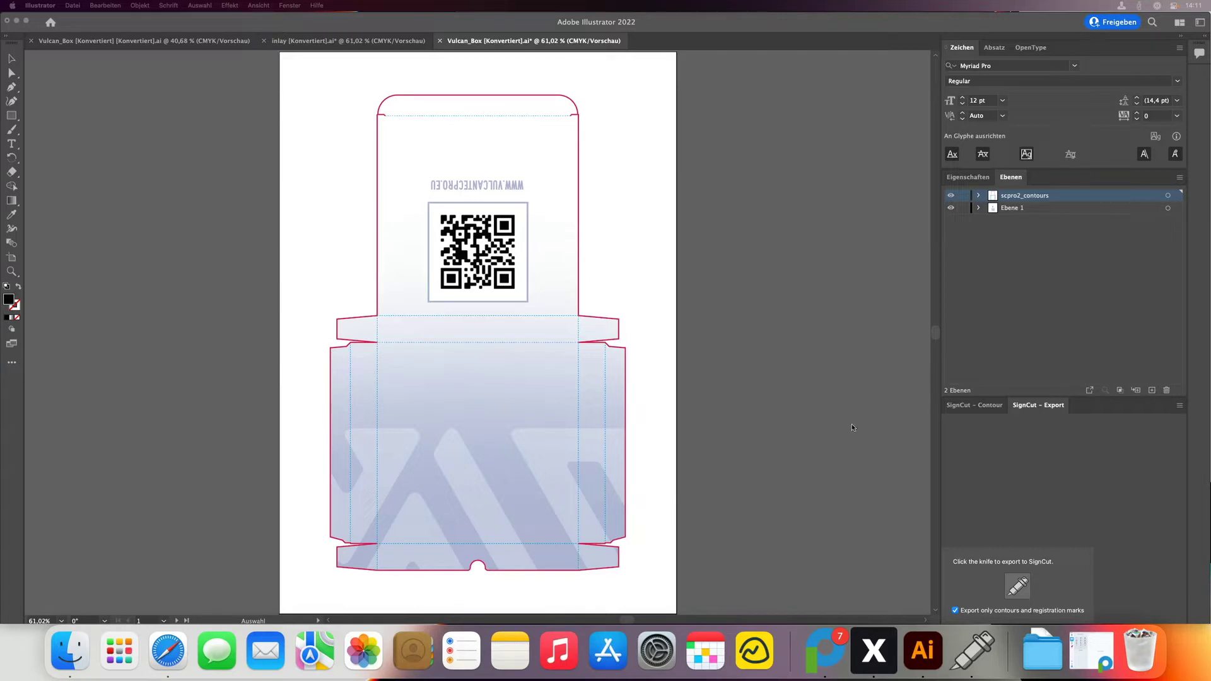
- Create Vulcan FC-500VC registration marks at size 5 with a filename QR code on the box artboard
{"action": "left_click", "coordinate": [1005, 463]}
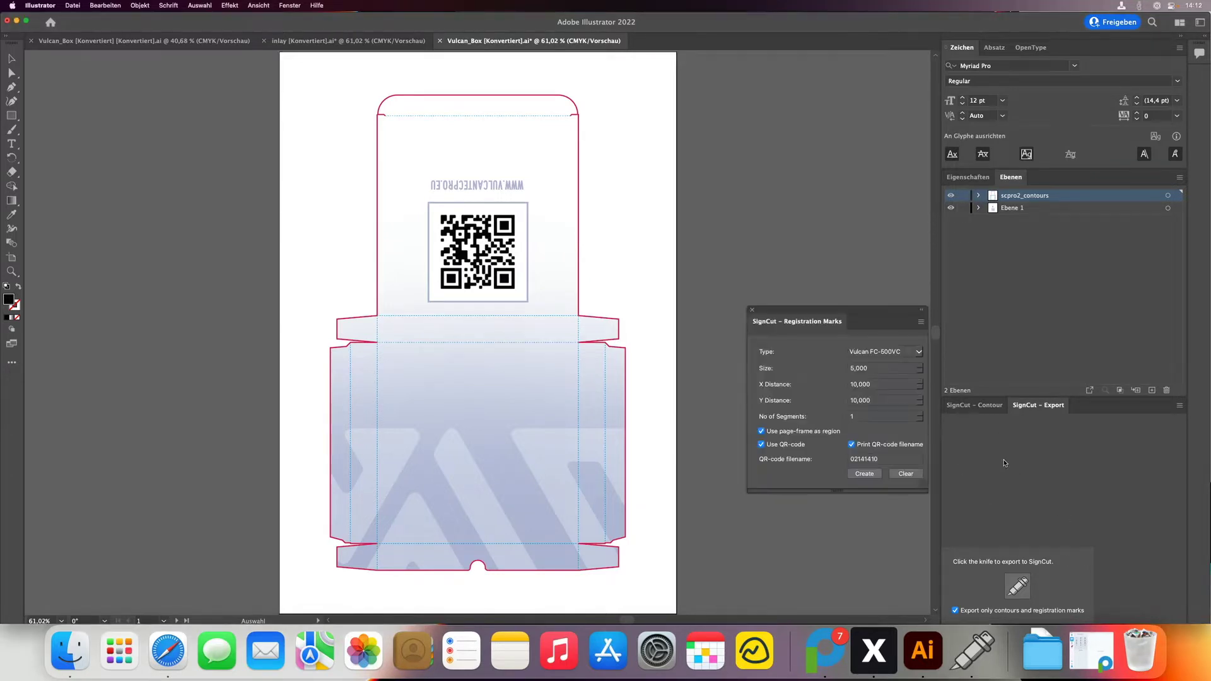
{"action": "left_click_drag", "start_coordinate": [795, 312], "coordinate": [782, 272]}
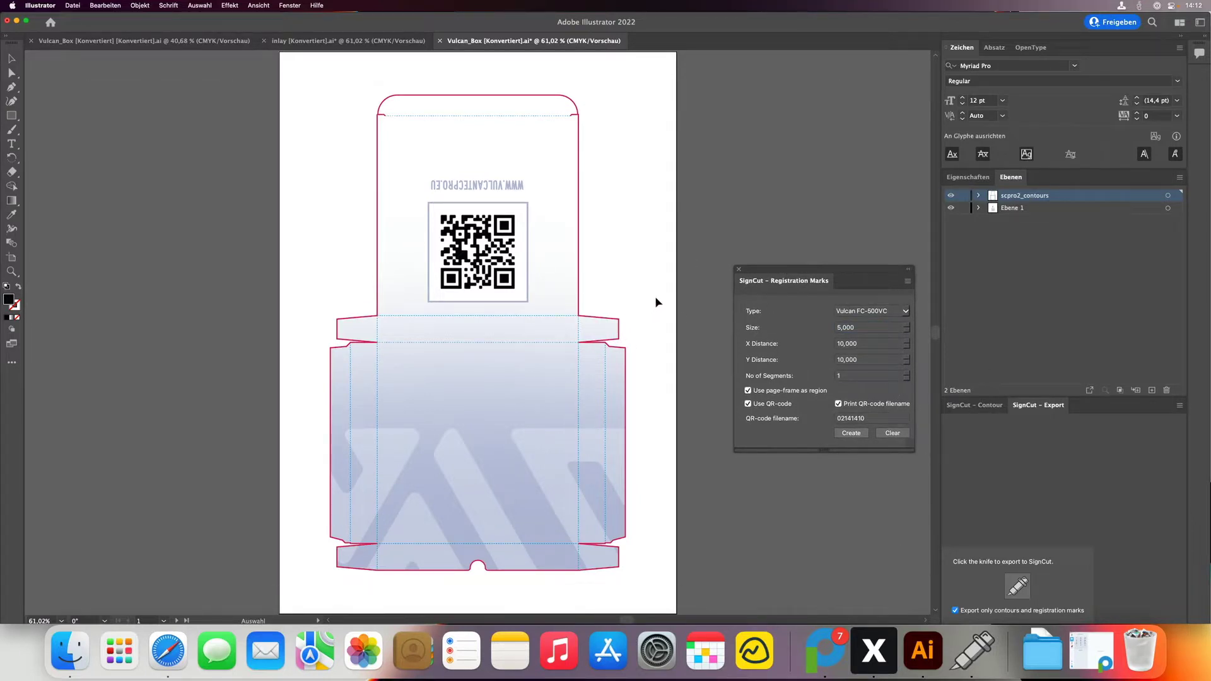
{"action": "left_click", "coordinate": [878, 312]}
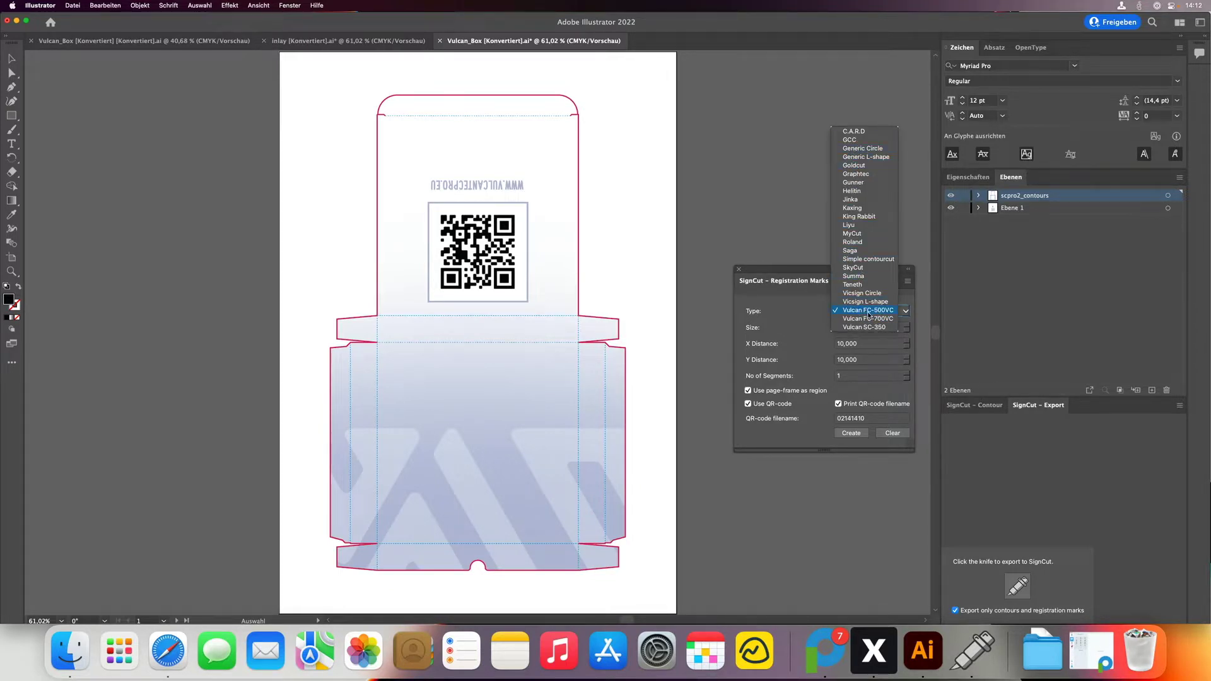
{"action": "left_click", "coordinate": [864, 312]}
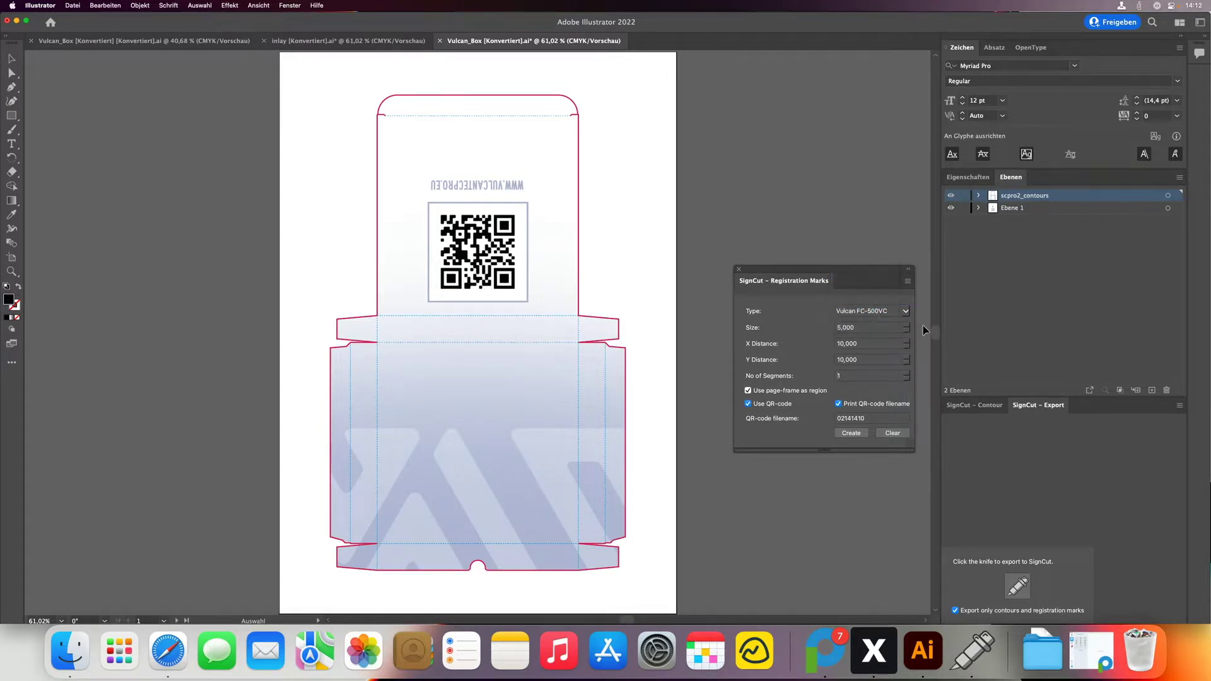
{"action": "left_click", "coordinate": [846, 327]}
{"action": "left_click", "coordinate": [847, 418]}
{"action": "key", "text": "Return"}
{"action": "left_click", "coordinate": [851, 433]}
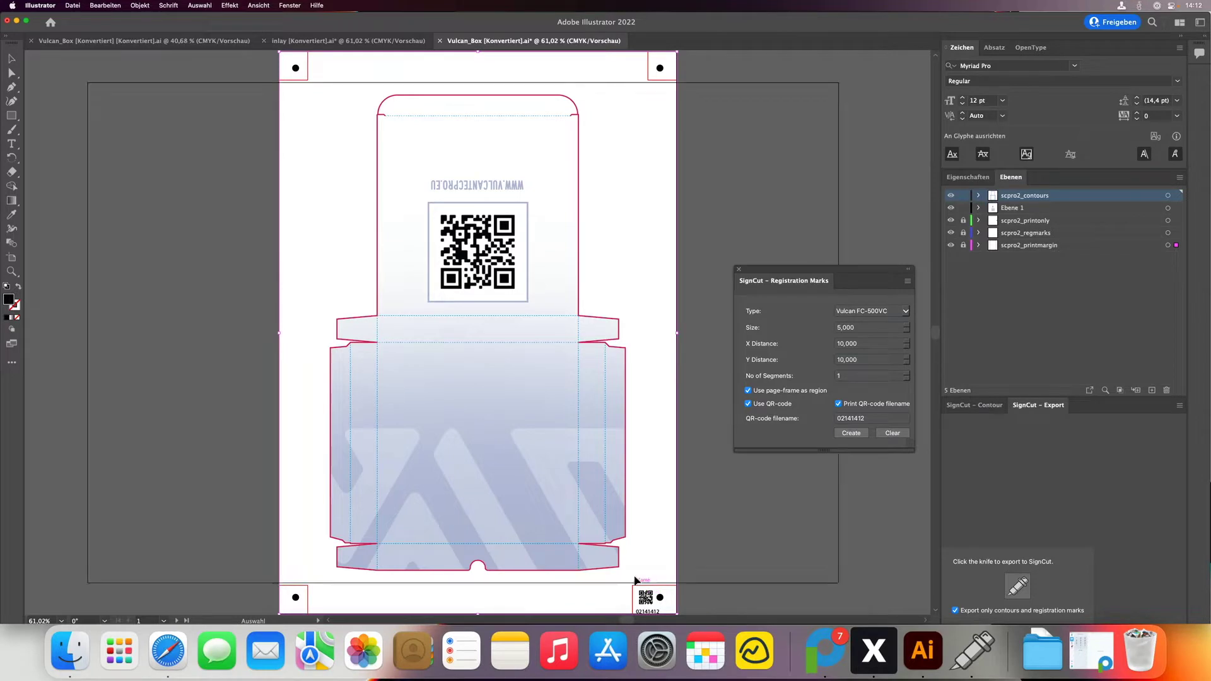
- Export the box contours to SignCut and set the Vulcan FC-500VC cutter port to Write to file
{"action": "left_click", "coordinate": [1007, 597]}
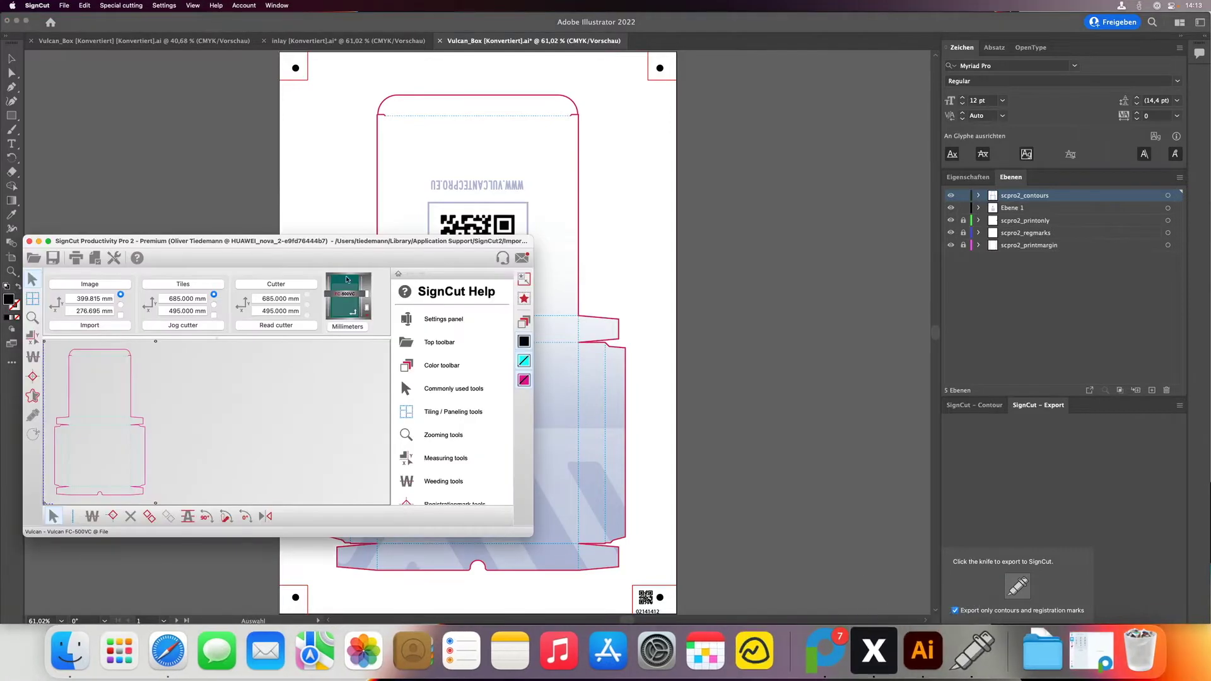
{"action": "left_click_drag", "start_coordinate": [278, 241], "coordinate": [522, 186]}
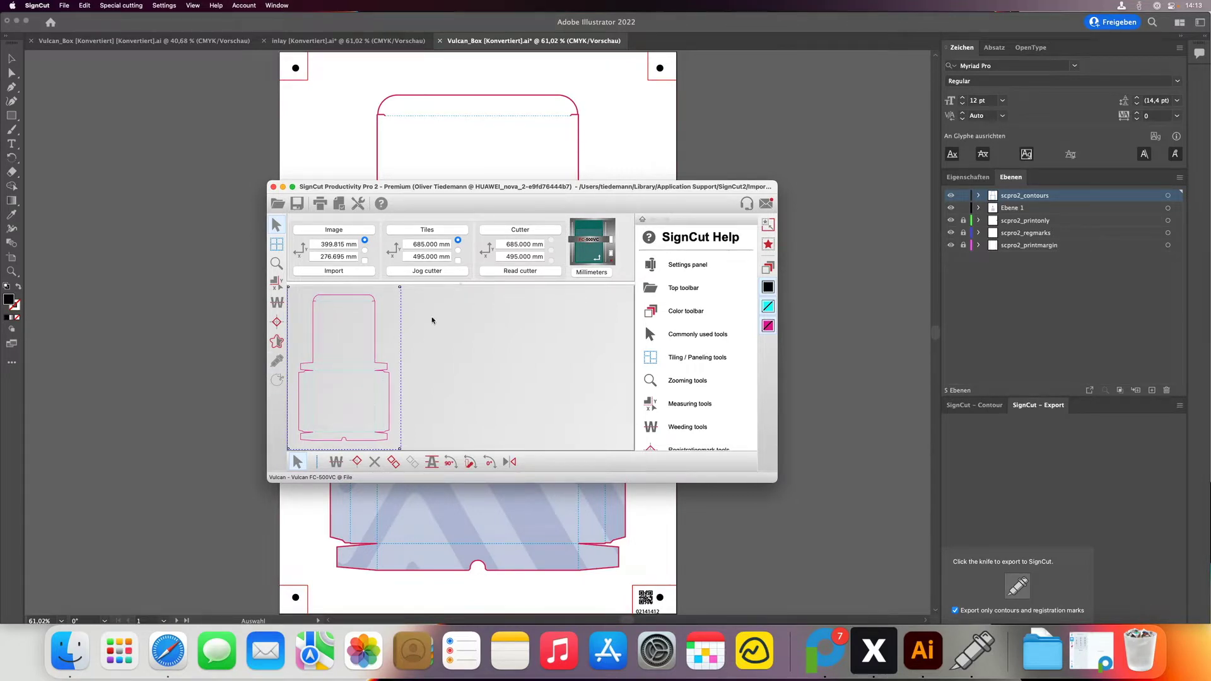
{"action": "left_click", "coordinate": [504, 232]}
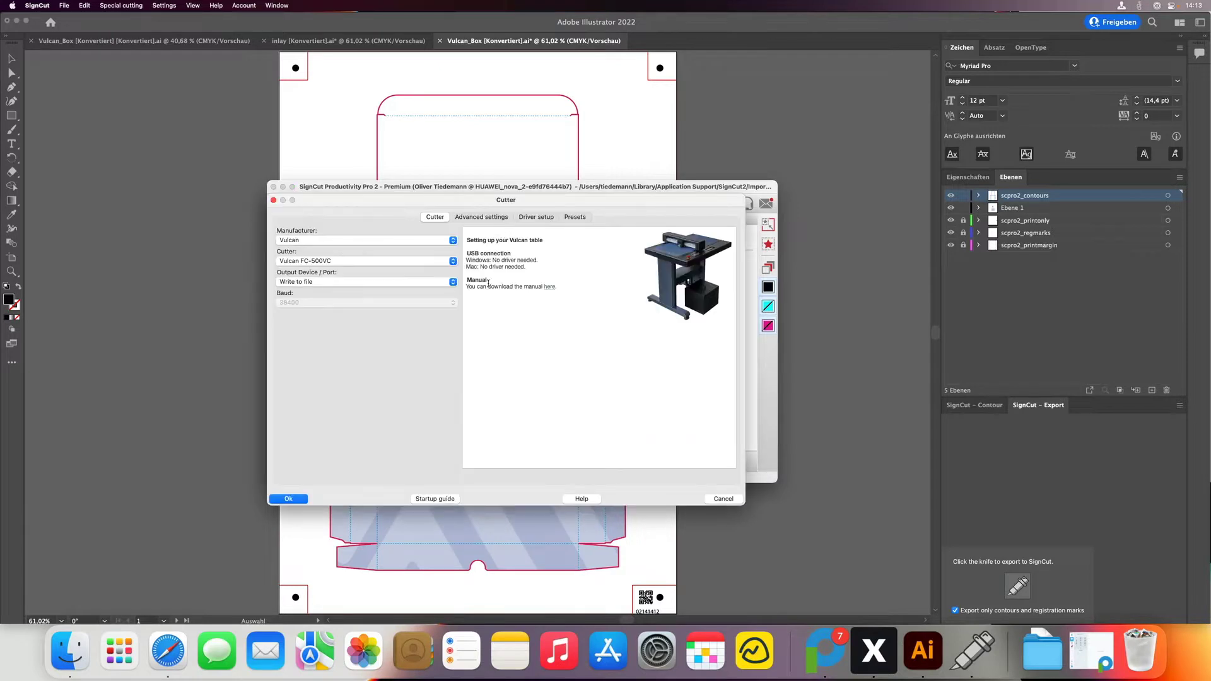
{"action": "left_click", "coordinate": [293, 283]}
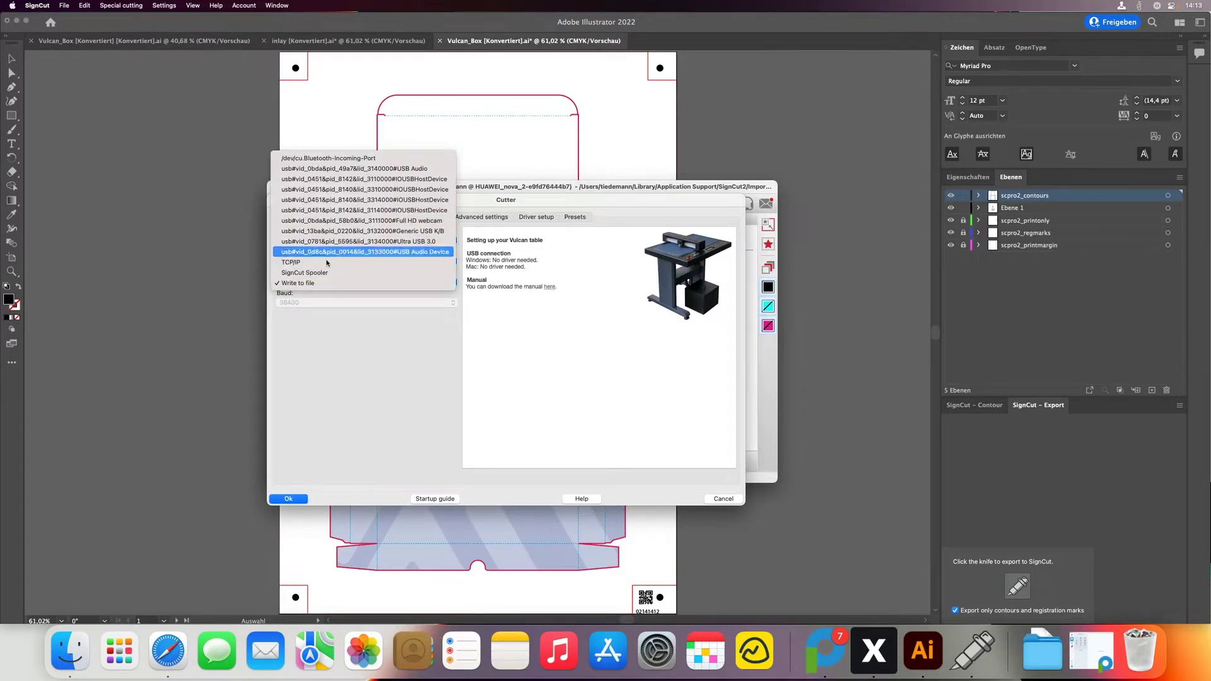
{"action": "left_click", "coordinate": [294, 283]}
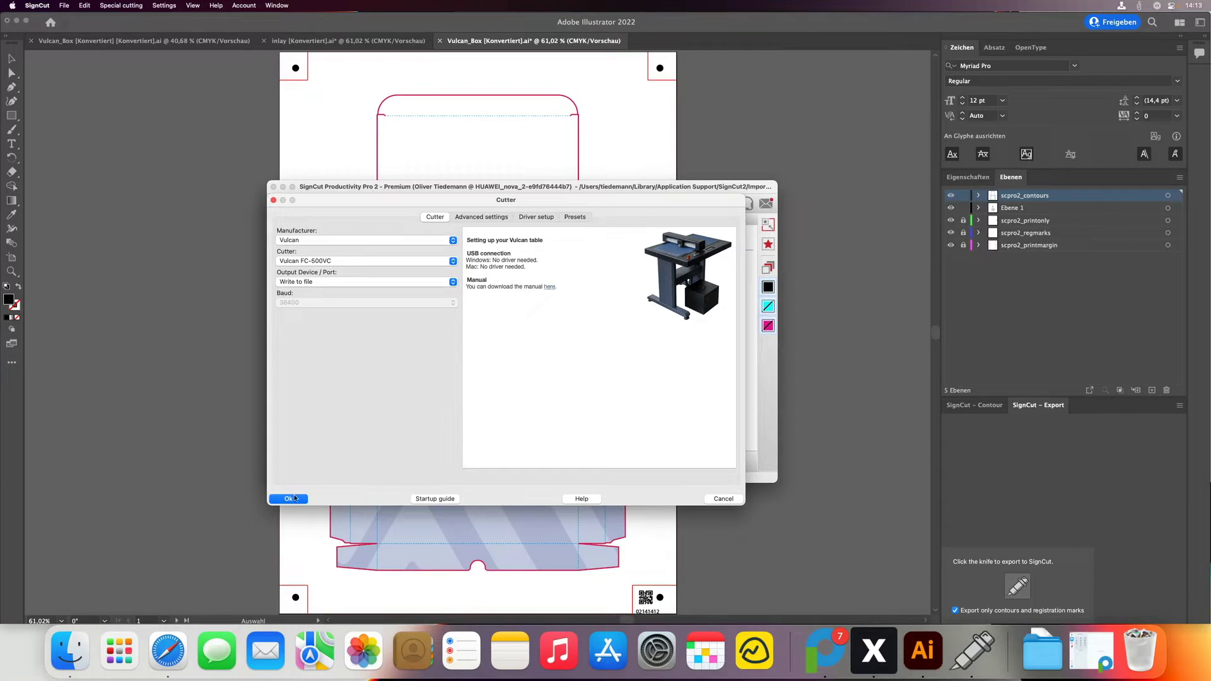
{"action": "left_click", "coordinate": [290, 498]}
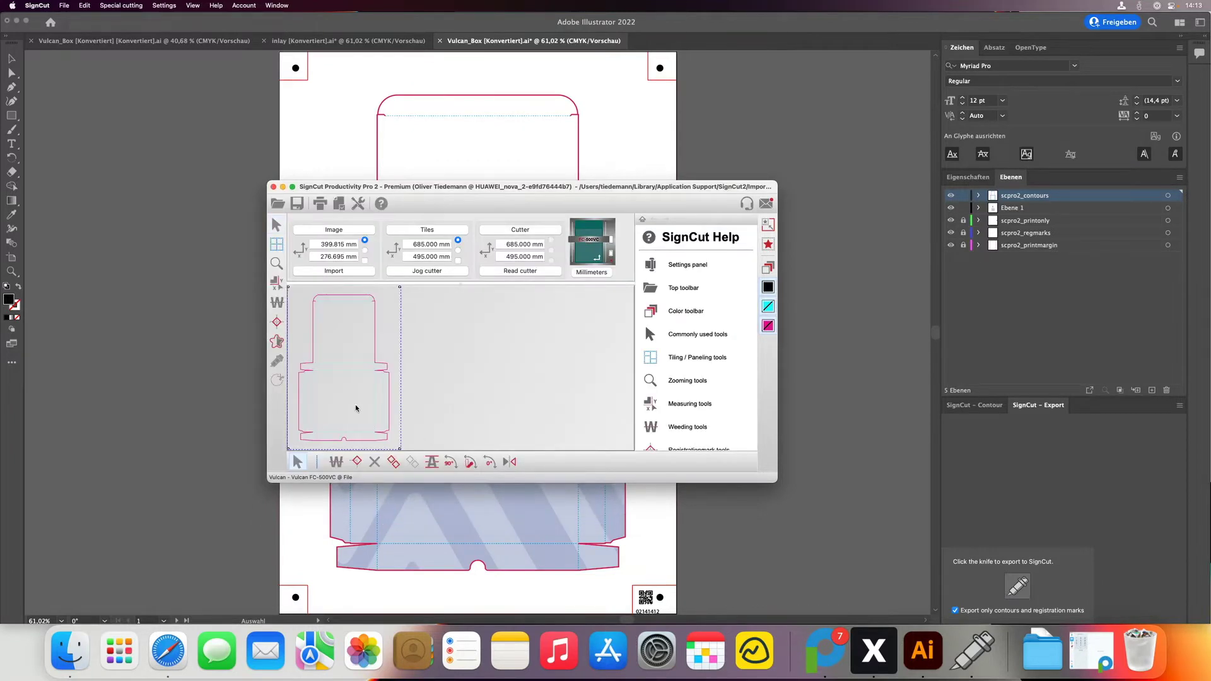
- Open the advanced cut-out settings and edit the #14FFFC colour's cut attributes
{"action": "left_click", "coordinate": [277, 380]}
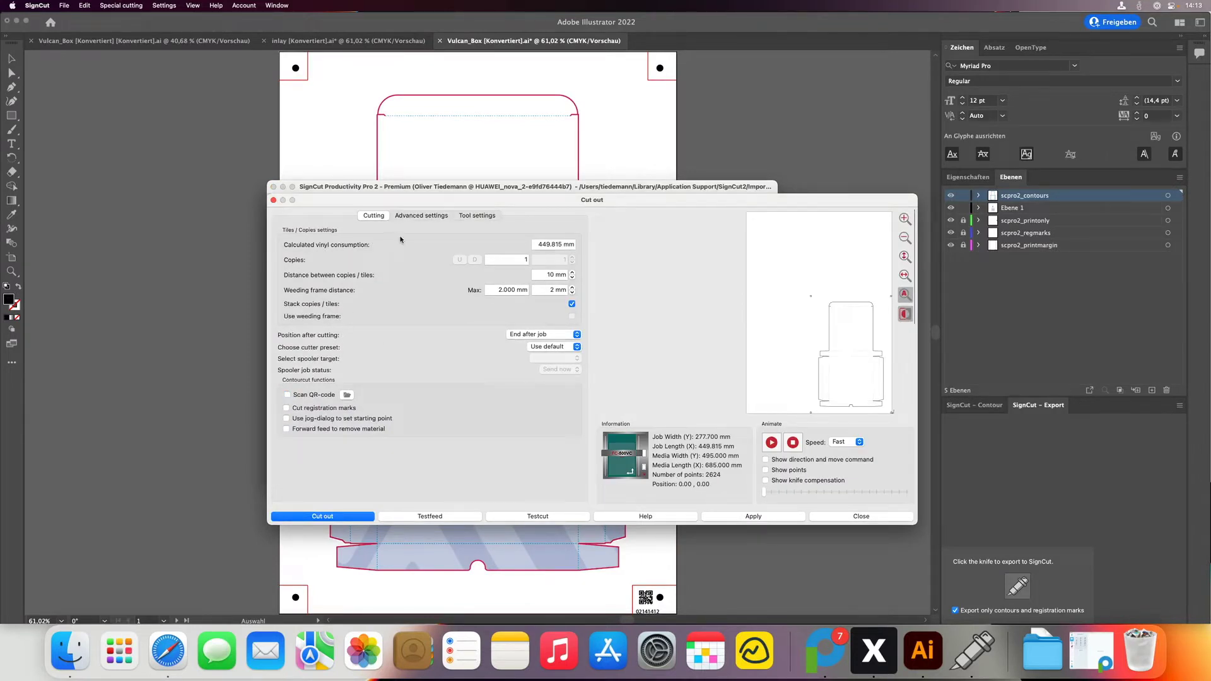
{"action": "left_click", "coordinate": [421, 216]}
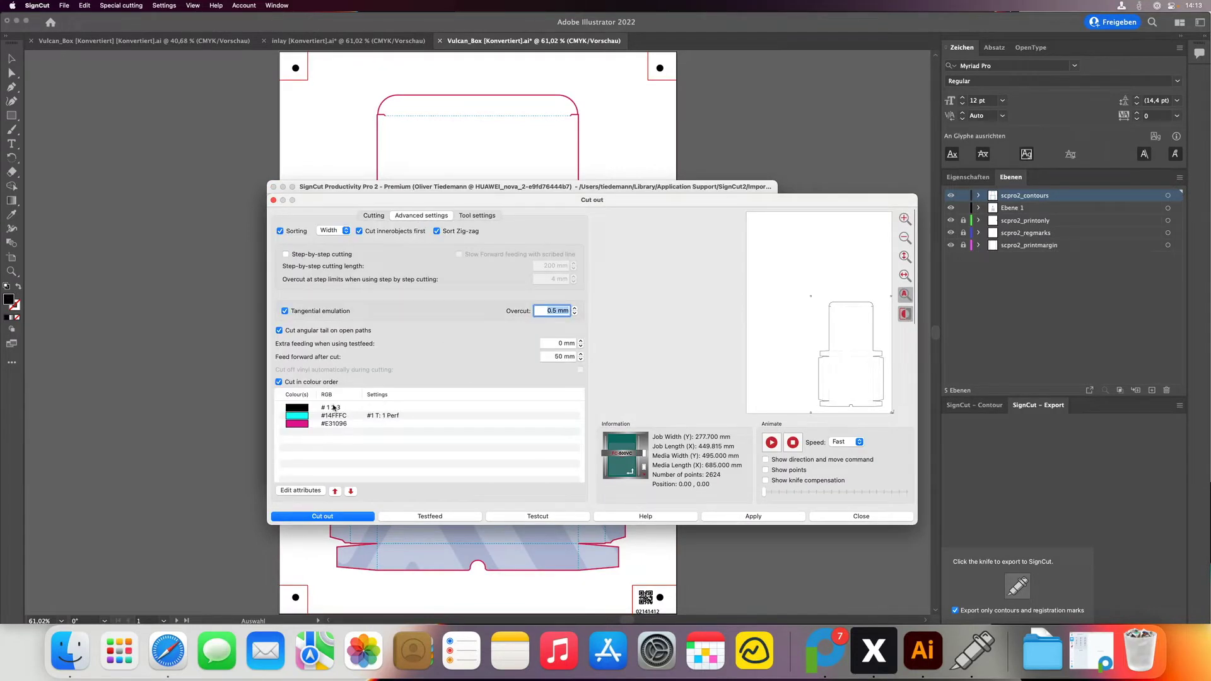
{"action": "left_click", "coordinate": [376, 415]}
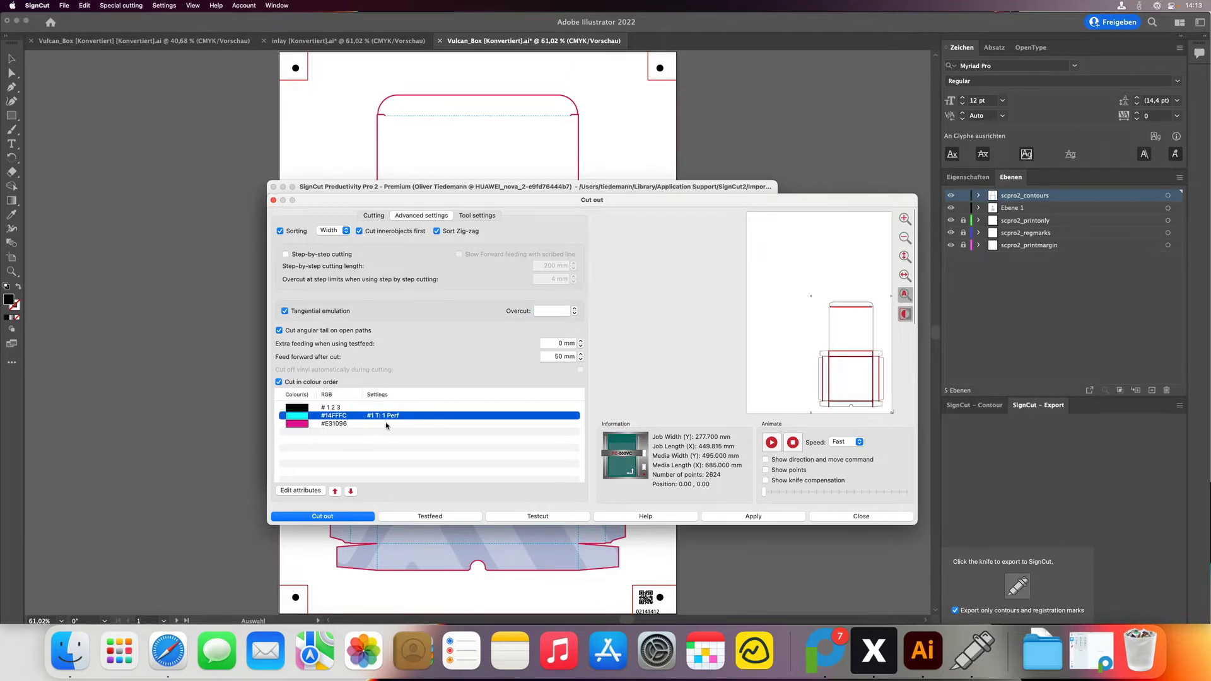
{"action": "left_click", "coordinate": [388, 424]}
{"action": "left_click", "coordinate": [383, 416]}
{"action": "double_click", "coordinate": [384, 417]}
- Keep #14FFFC on the Creasing Tool preset with custom tool 1 force and speed off
{"action": "left_click", "coordinate": [561, 285]}
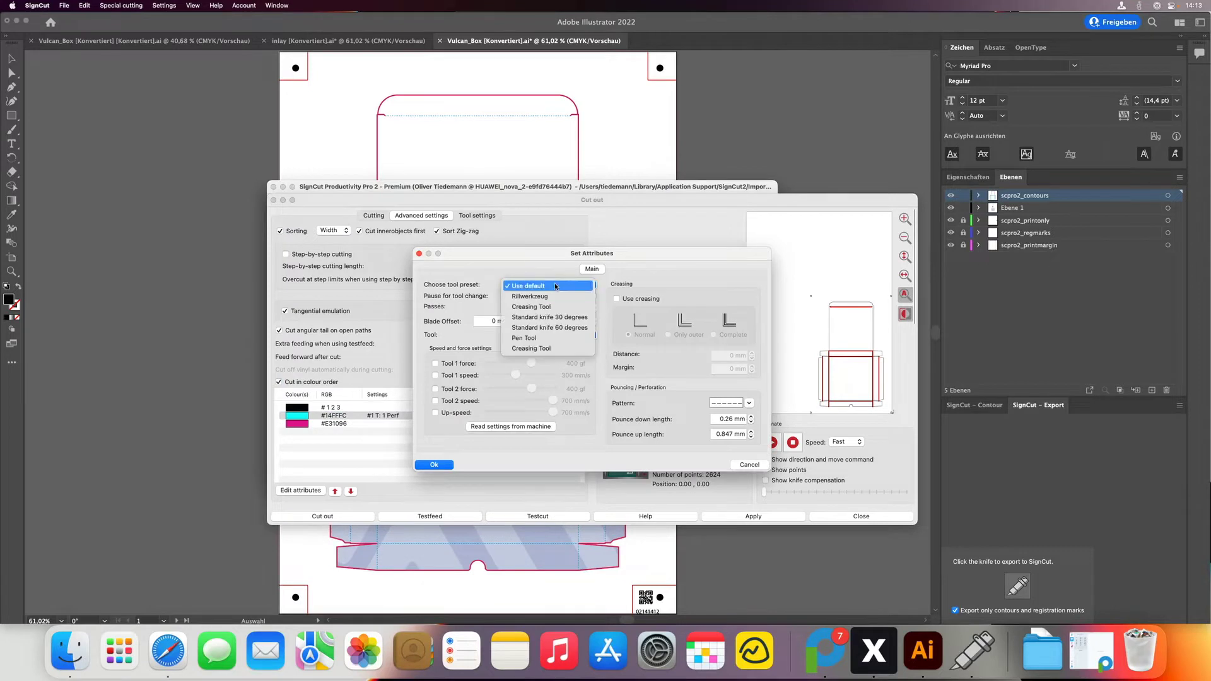
{"action": "left_click", "coordinate": [539, 307]}
{"action": "left_click", "coordinate": [553, 309]}
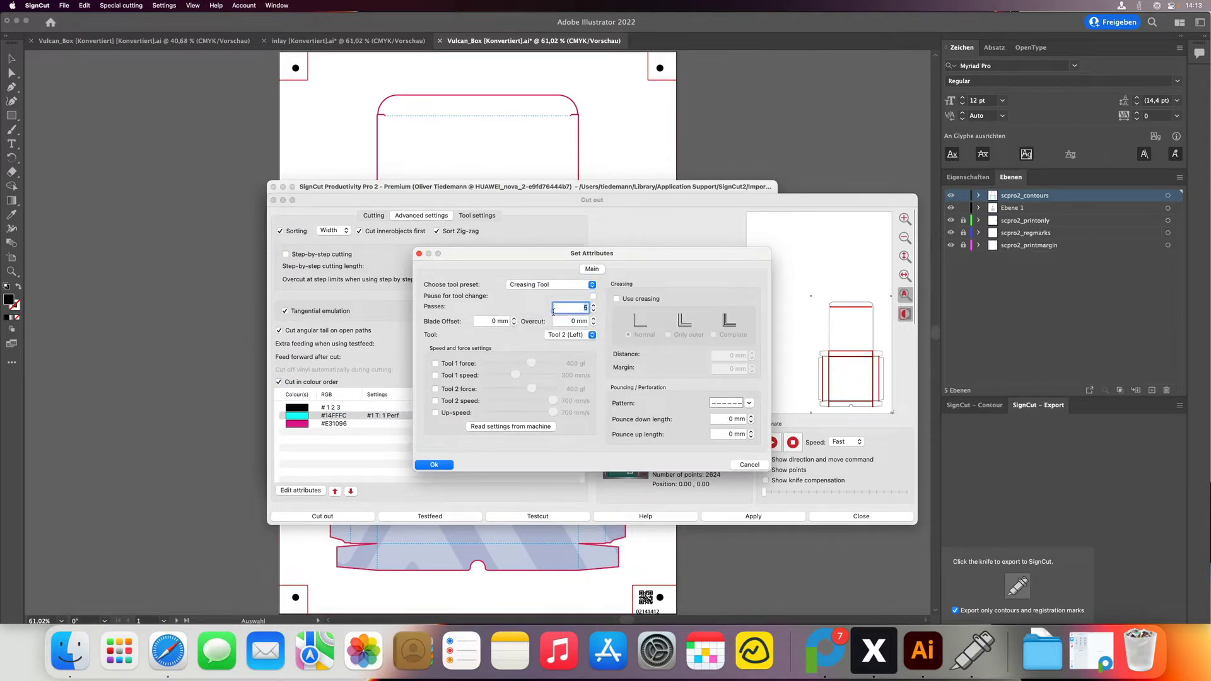
{"action": "left_click", "coordinate": [436, 364]}
{"action": "left_click", "coordinate": [436, 376]}
{"action": "left_click", "coordinate": [435, 363]}
{"action": "left_click", "coordinate": [435, 376]}
{"action": "left_click", "coordinate": [434, 466]}
- Give the #E31096 cut colour the Standard knife 60 degrees preset and close the Cut out dialog
{"action": "left_click", "coordinate": [384, 426]}
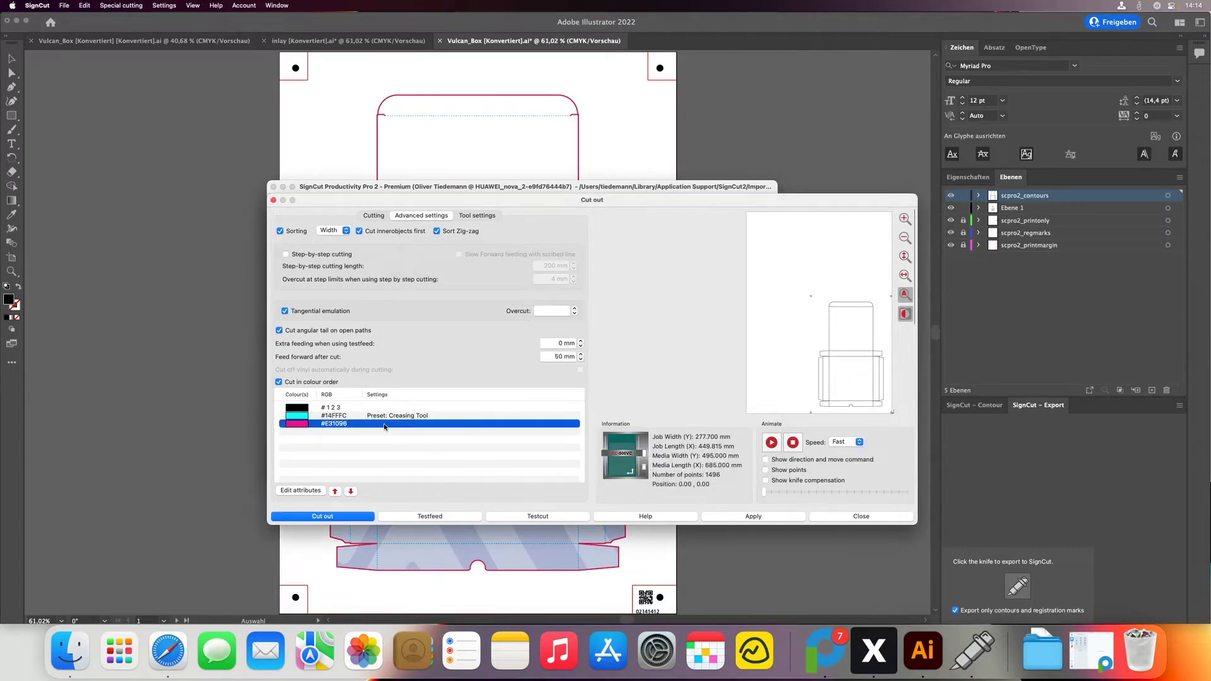
{"action": "double_click", "coordinate": [398, 428]}
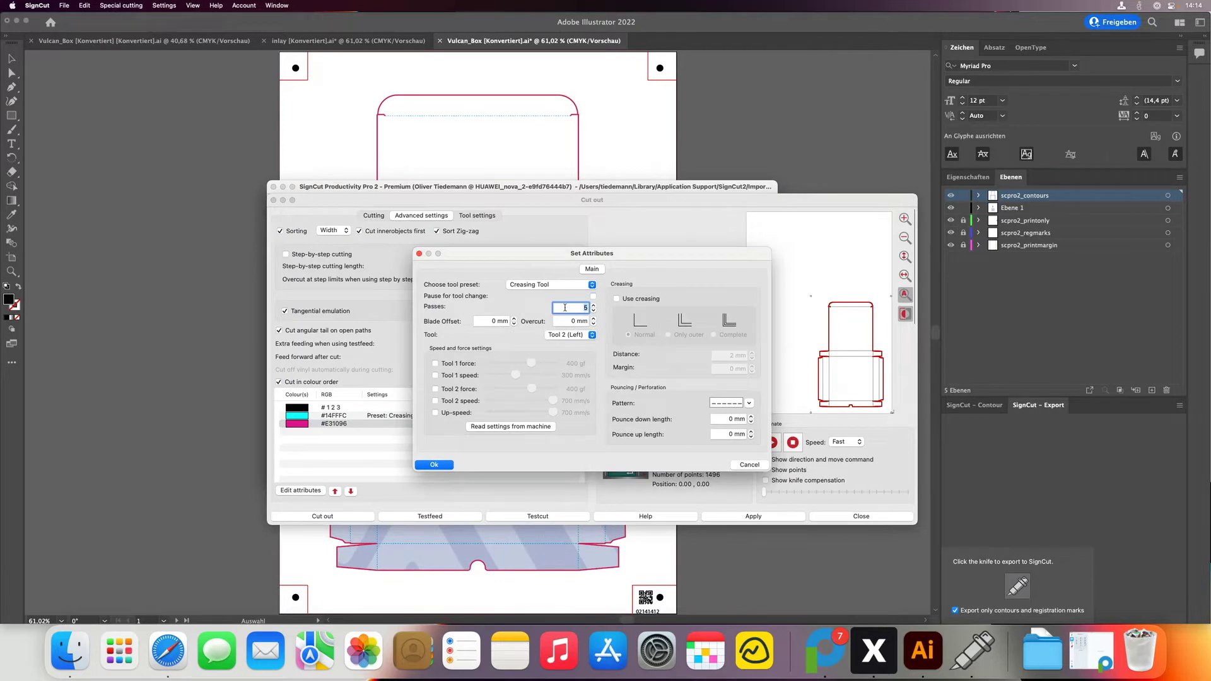
{"action": "left_click", "coordinate": [539, 286]}
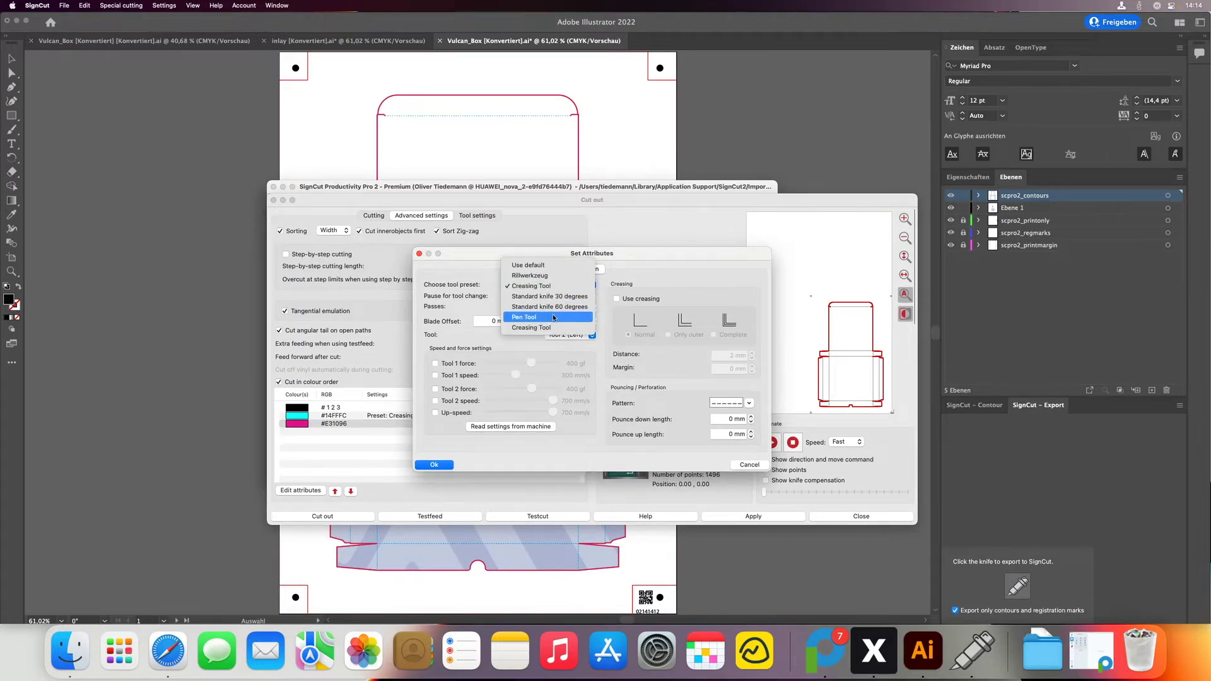
{"action": "left_click", "coordinate": [536, 308]}
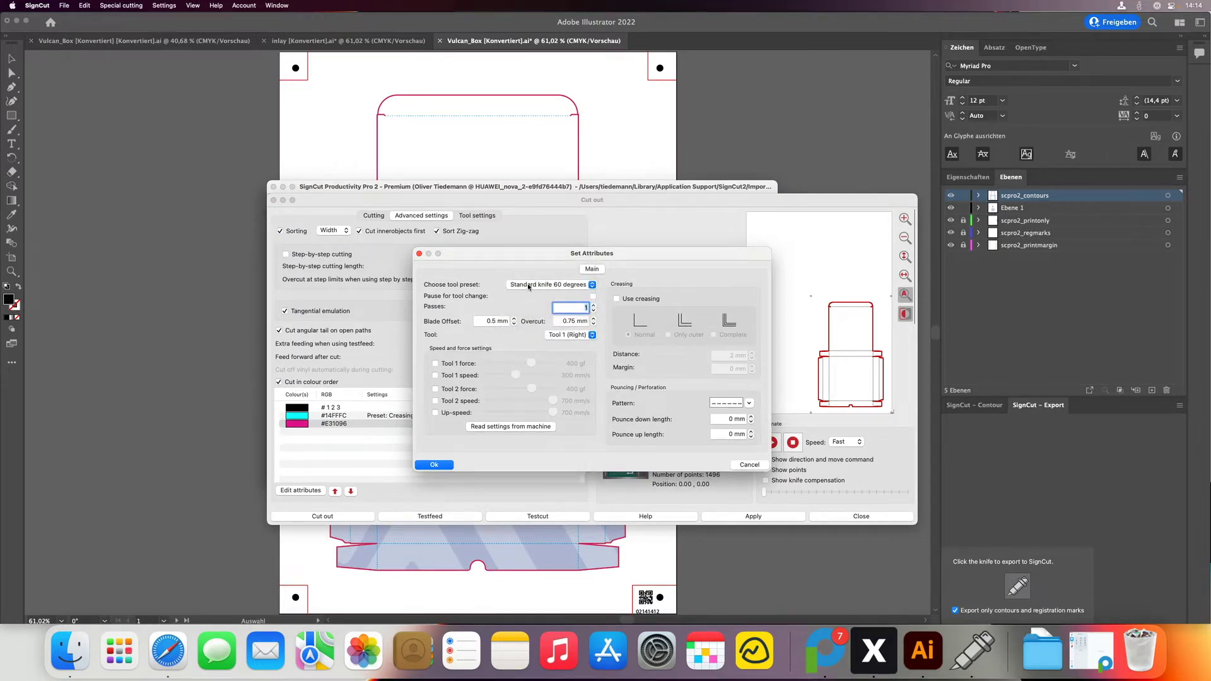
{"action": "left_click", "coordinate": [530, 286]}
{"action": "left_click", "coordinate": [537, 286]}
{"action": "left_click", "coordinate": [435, 465]}
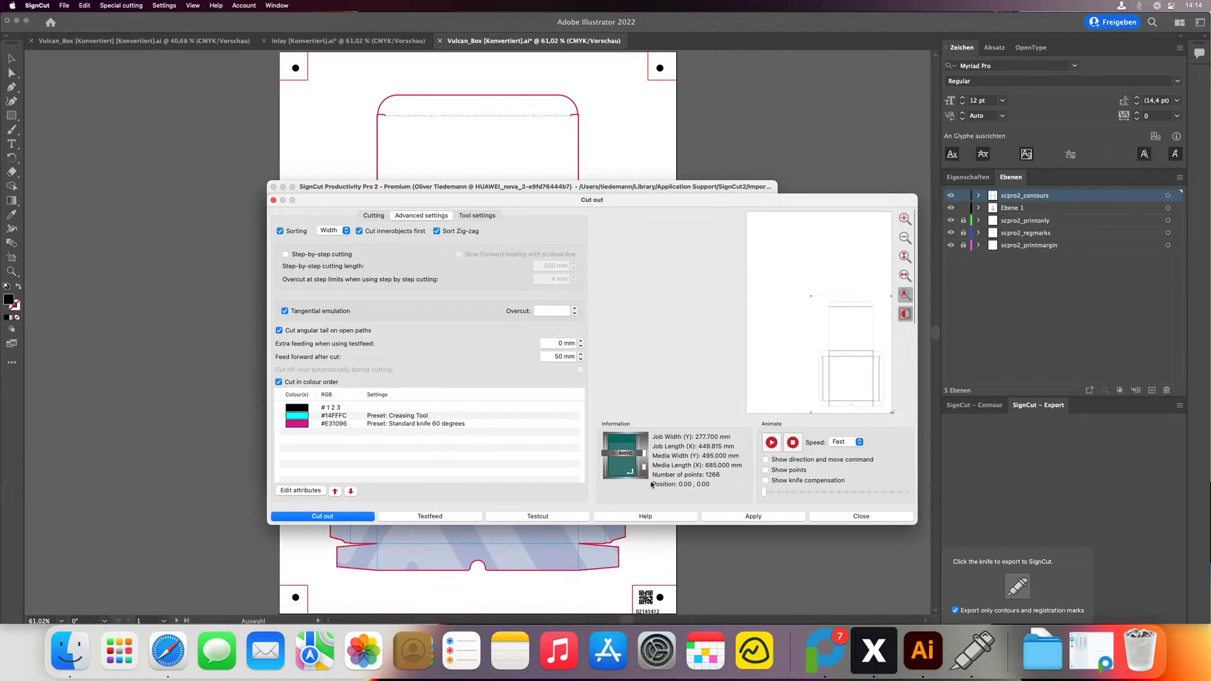
{"action": "left_click", "coordinate": [775, 533]}
{"action": "left_click", "coordinate": [324, 516]}
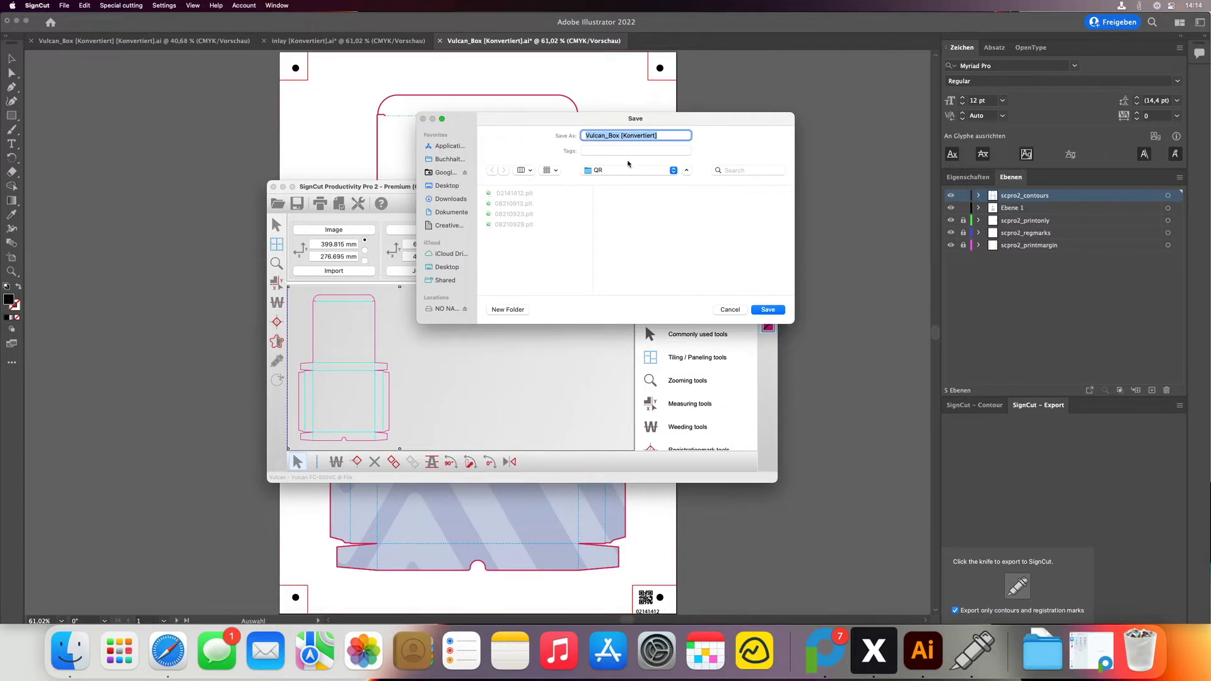
- Keep the QR folder as the location and name the cut file 02141412.plt
{"action": "left_click", "coordinate": [607, 170]}
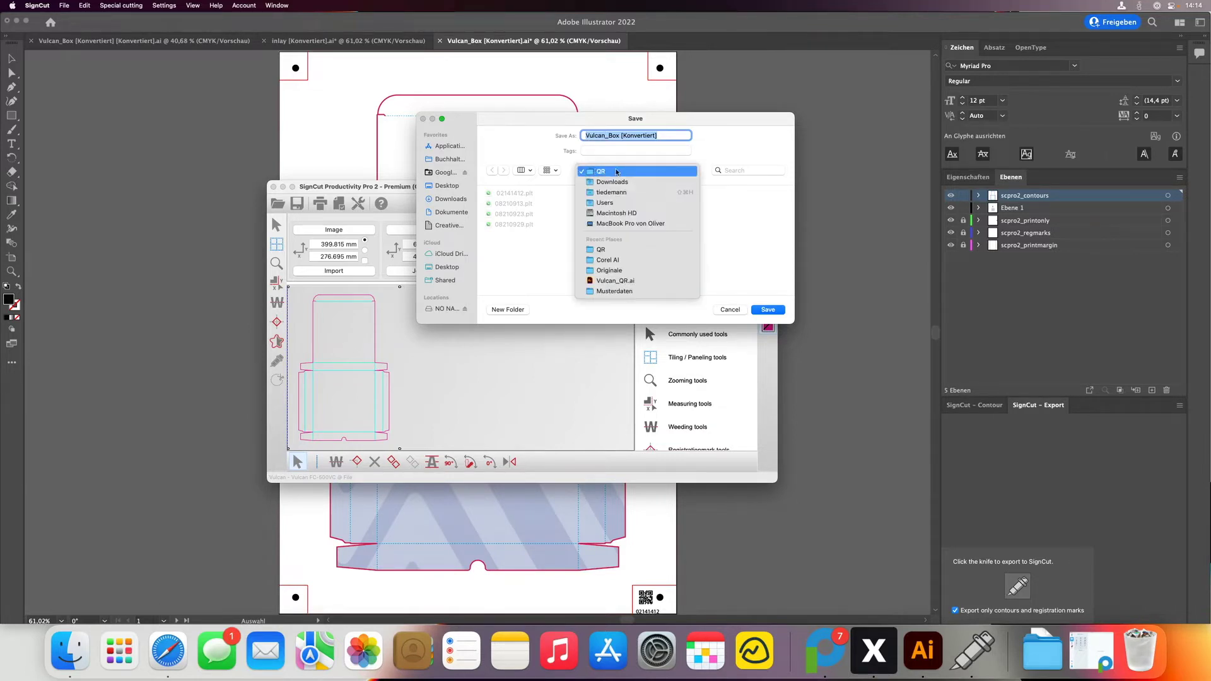
{"action": "left_click", "coordinate": [611, 171]}
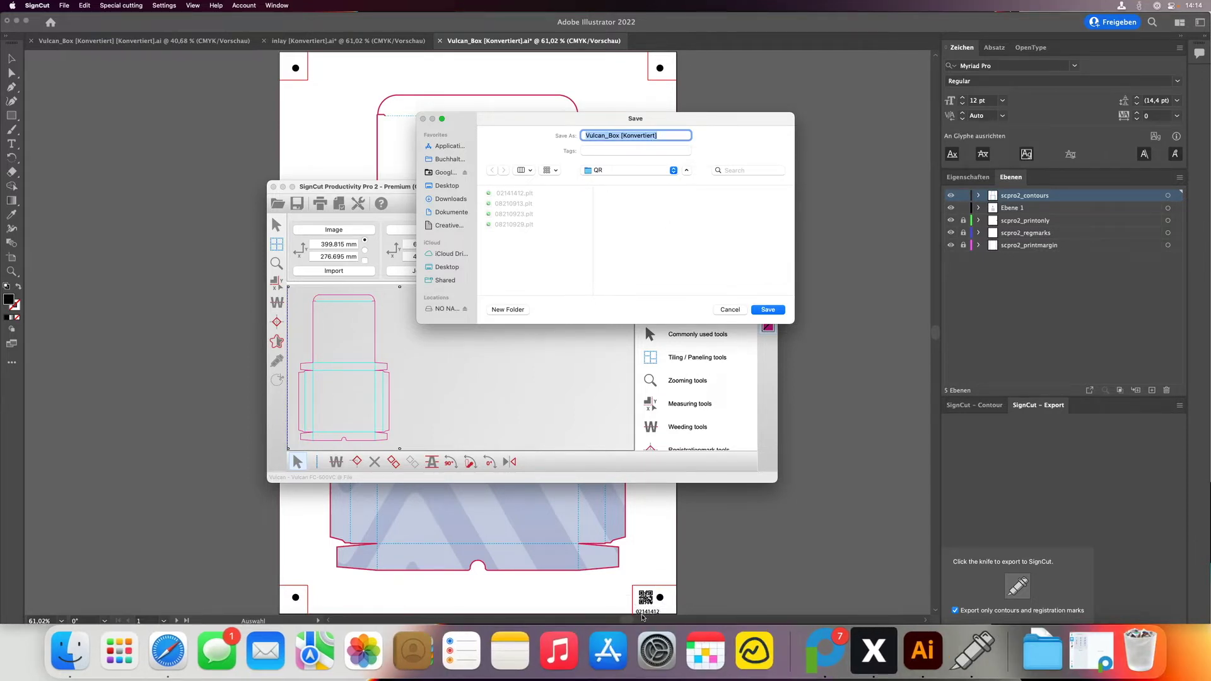
{"action": "type", "text": "02141412.plt"}
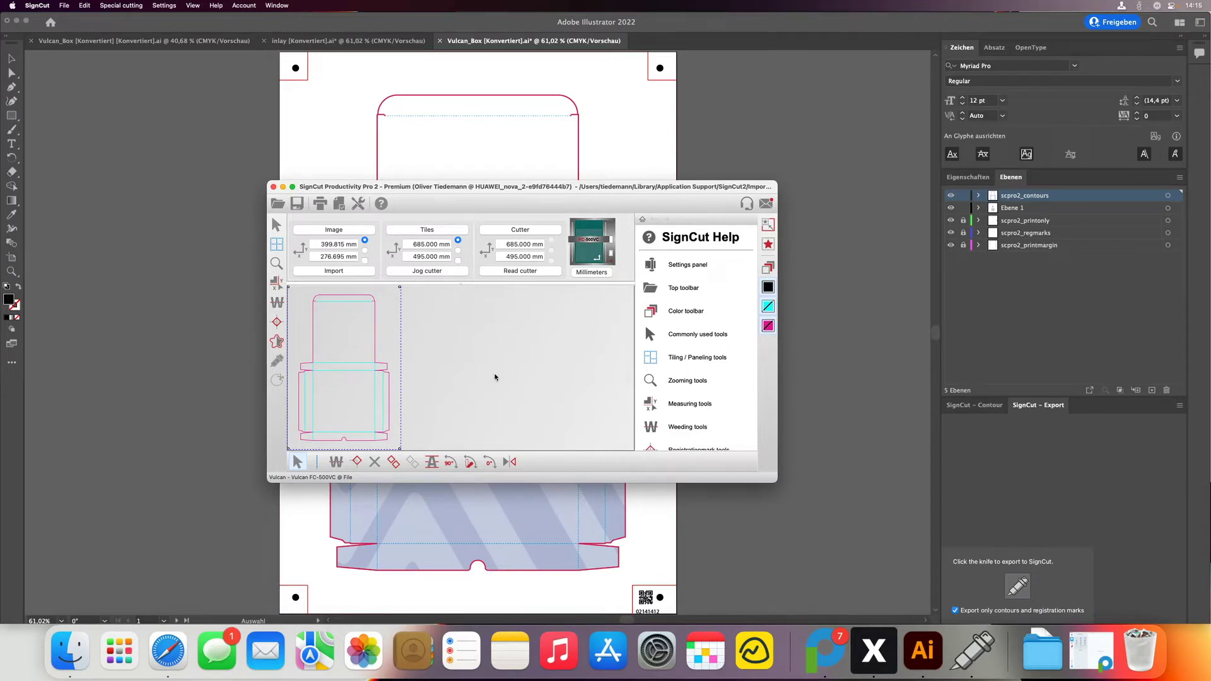
- Quit SignCut and relaunch SignCutPro2 by searching 'sign' in Launchpad
{"action": "key", "text": "super+q"}
{"action": "key", "text": "F4"}
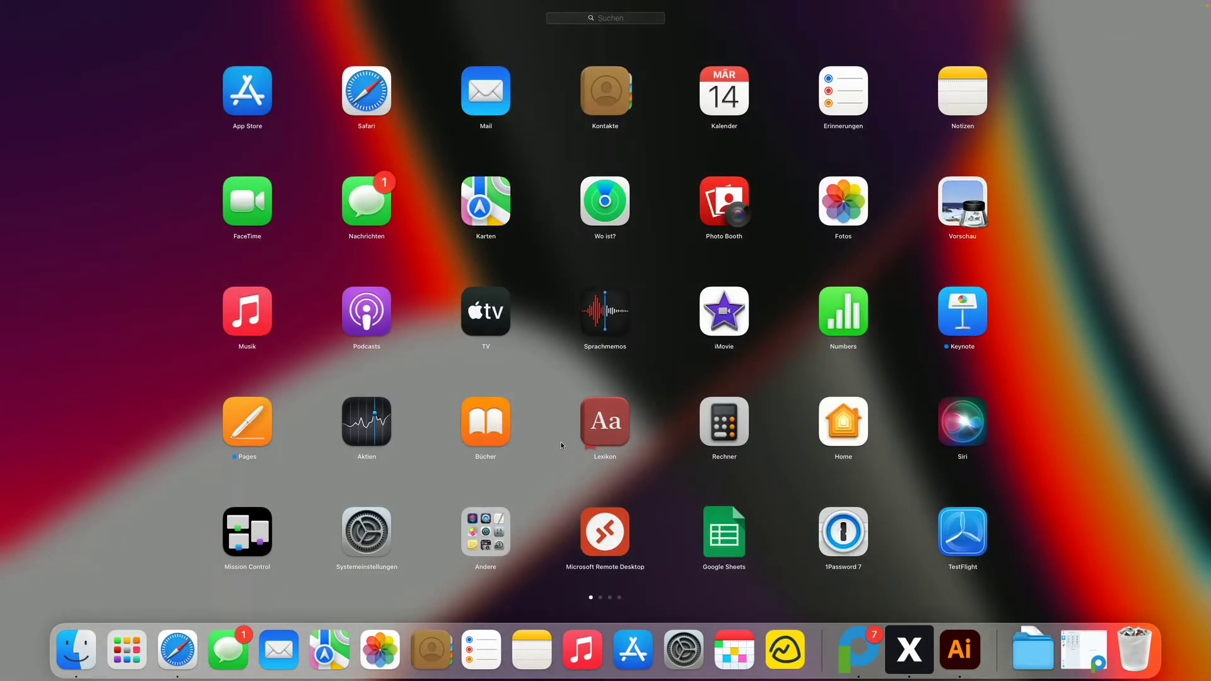
{"action": "type", "text": "sign"}
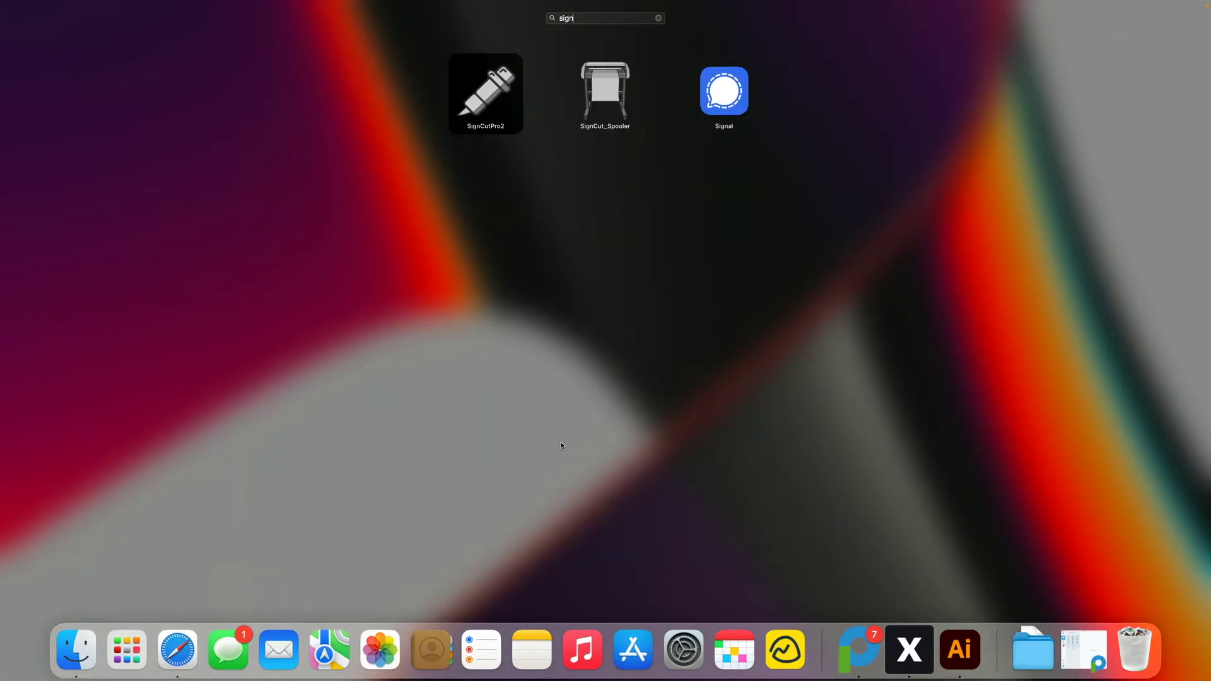
{"action": "key", "text": "Return"}
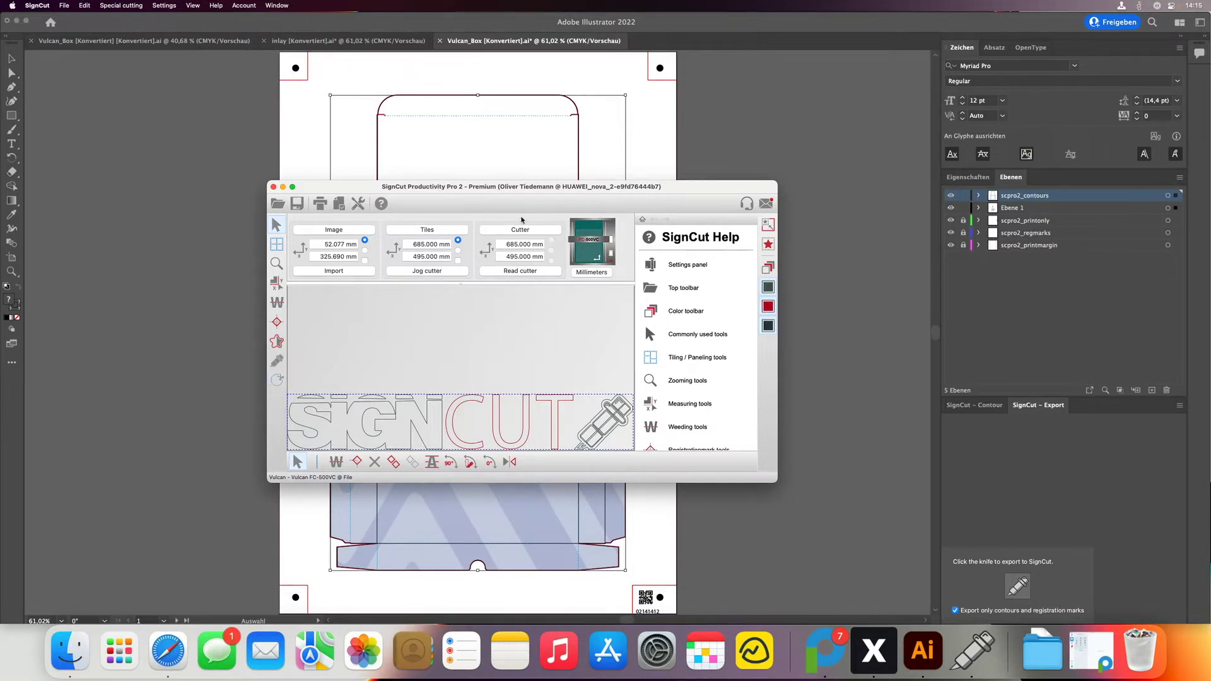
- Switch the cutter output to TCP/IP using the detected Vulcan FC-500VC cutter
{"action": "left_click", "coordinate": [527, 231]}
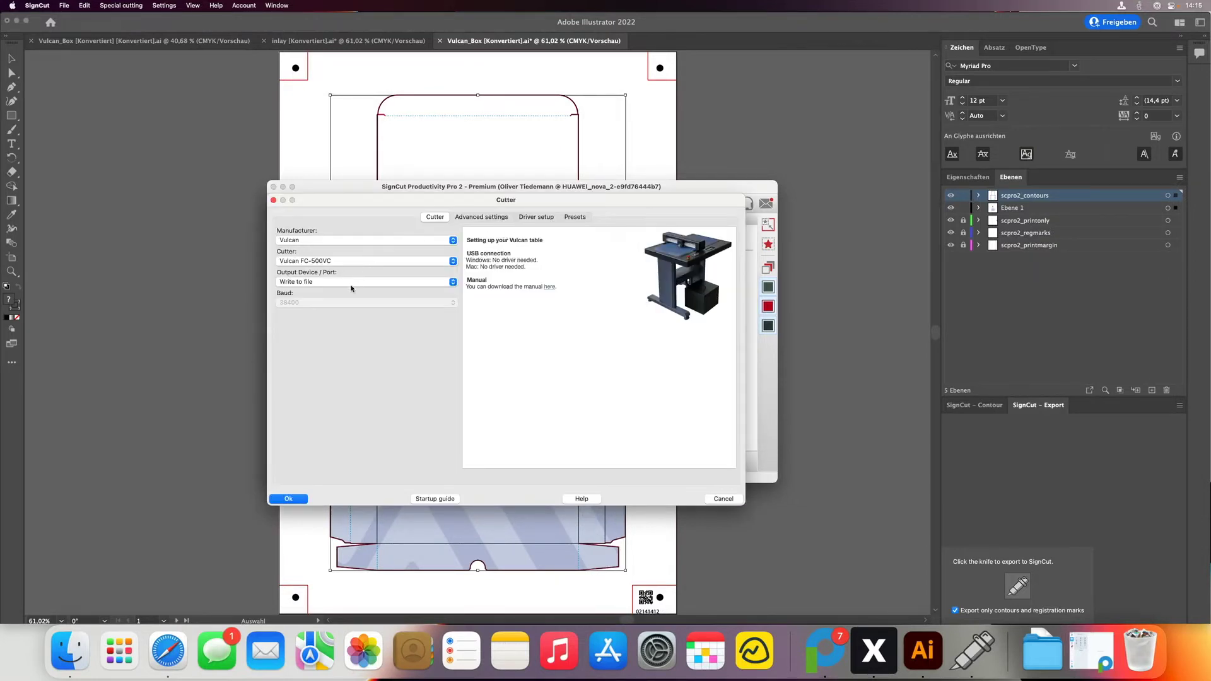
{"action": "left_click", "coordinate": [313, 282]}
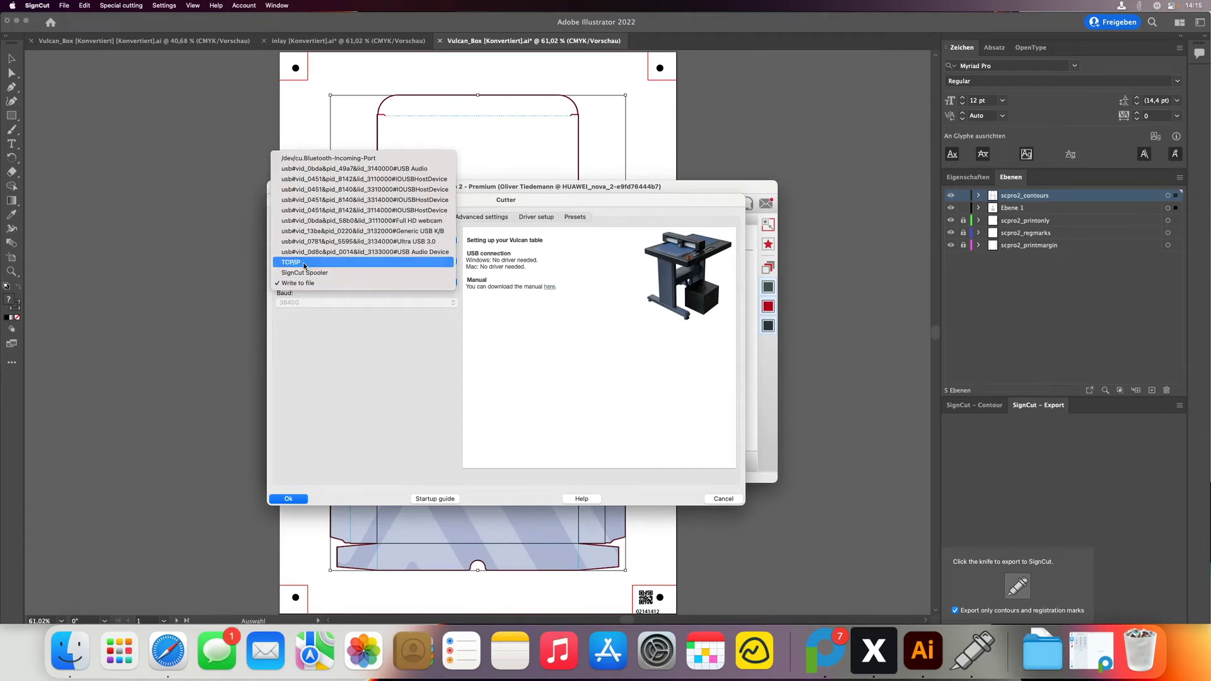
{"action": "left_click", "coordinate": [311, 266]}
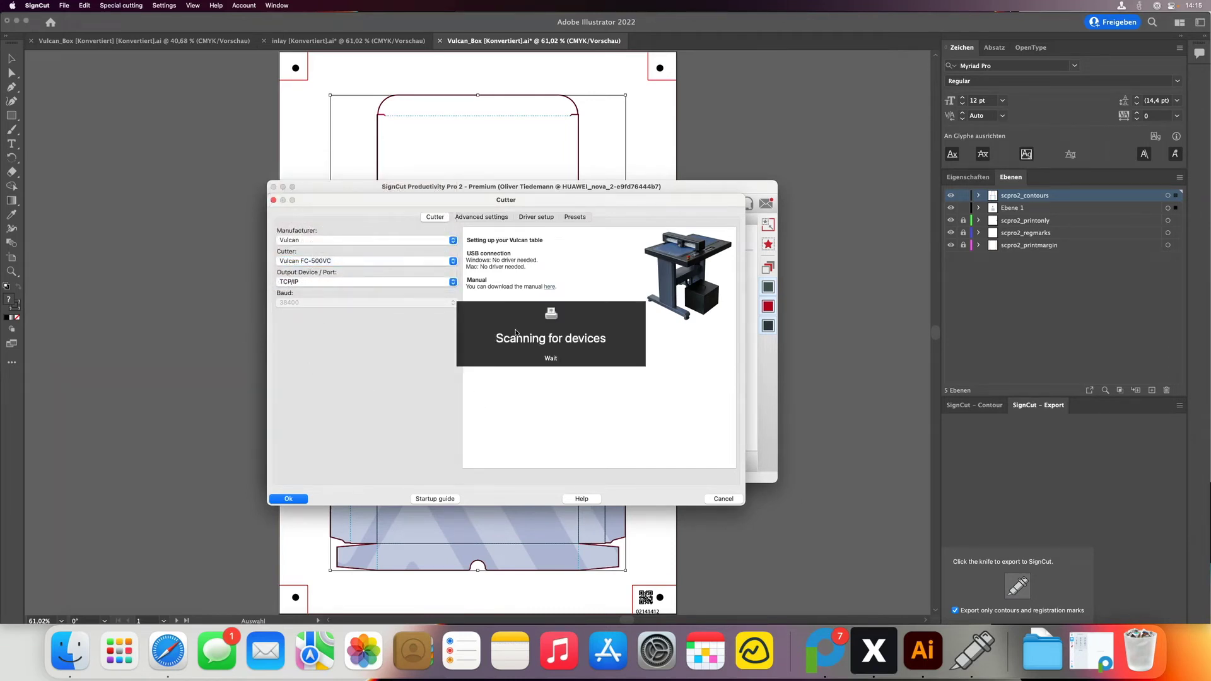
{"action": "left_click", "coordinate": [511, 311]}
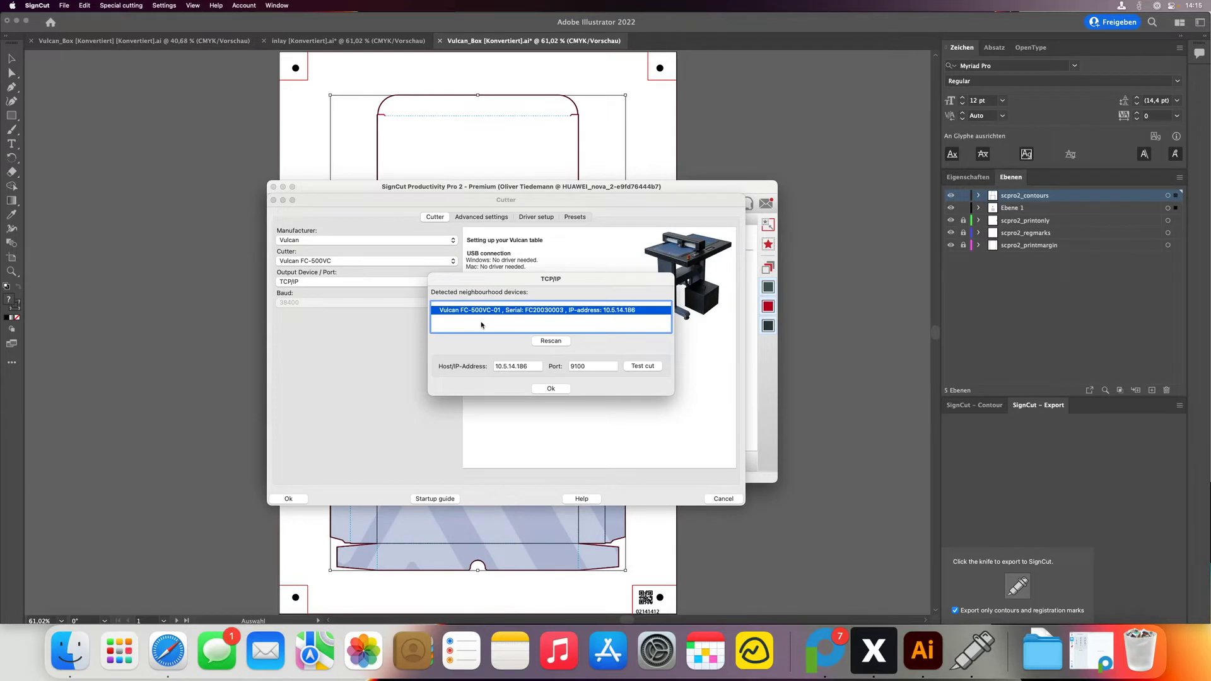
{"action": "left_click", "coordinate": [548, 390]}
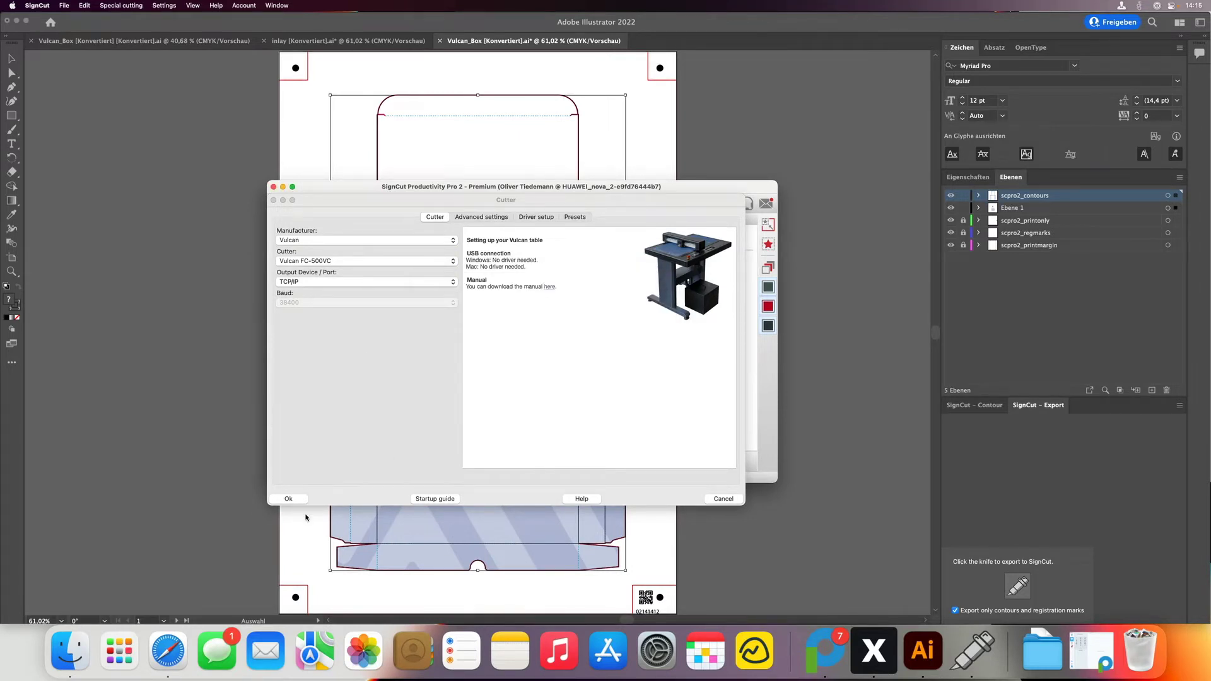
{"action": "left_click", "coordinate": [292, 501]}
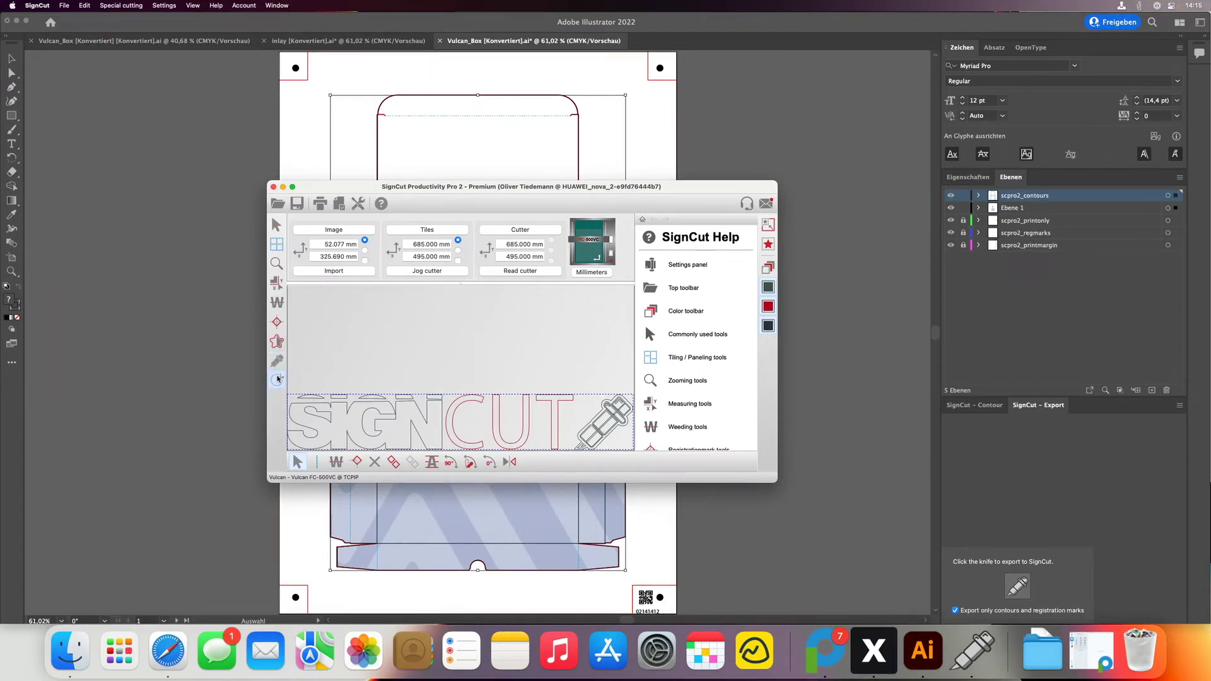
{"action": "left_click", "coordinate": [278, 378]}
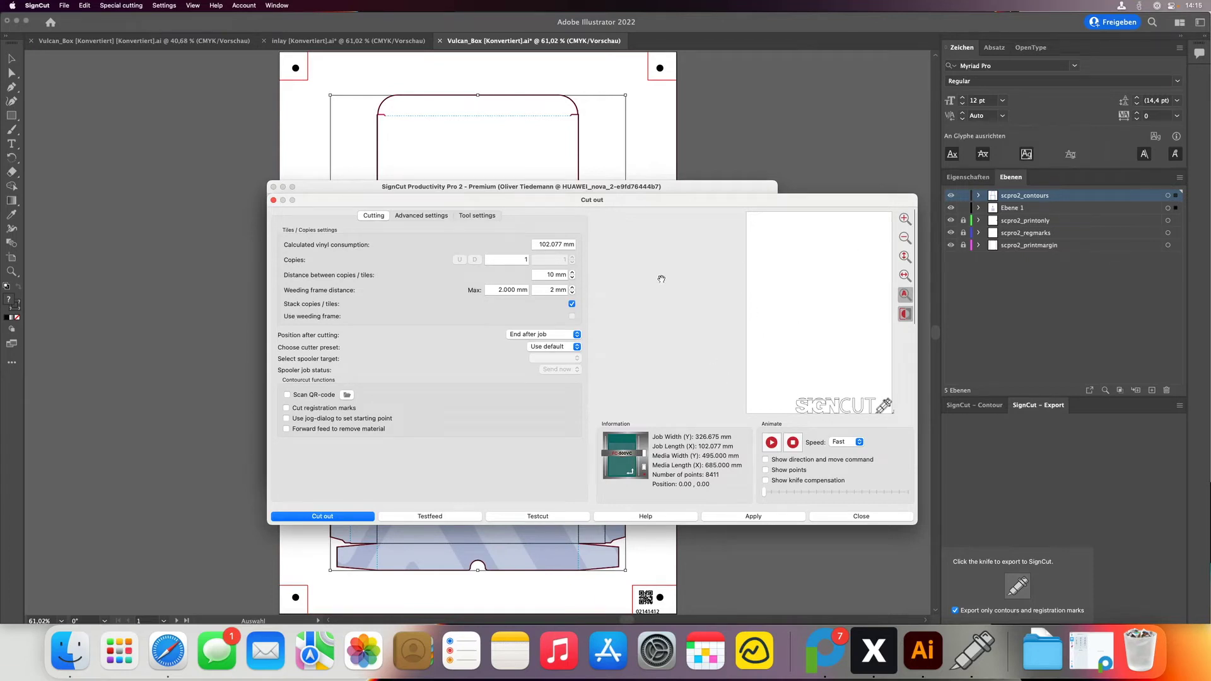
- Tick Scan QR-code in the Cut out dialog and choose the QR folder as its directory
{"action": "left_click", "coordinate": [288, 396]}
{"action": "left_click", "coordinate": [346, 395]}
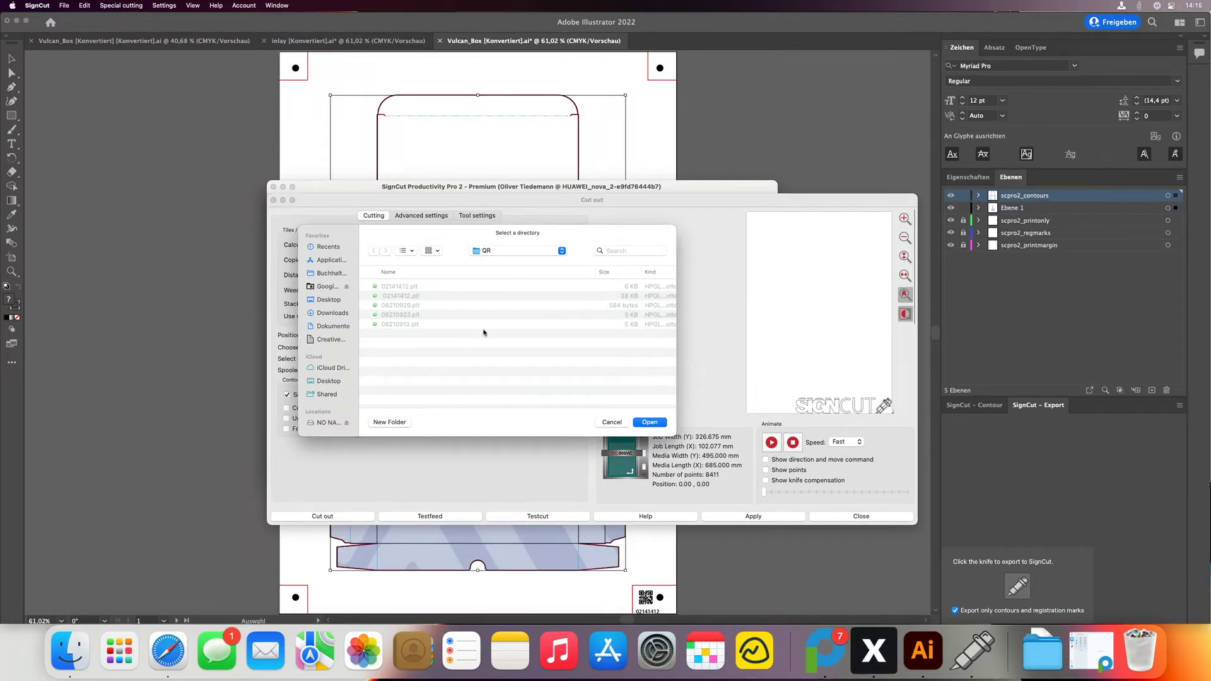
{"action": "left_click", "coordinate": [649, 422]}
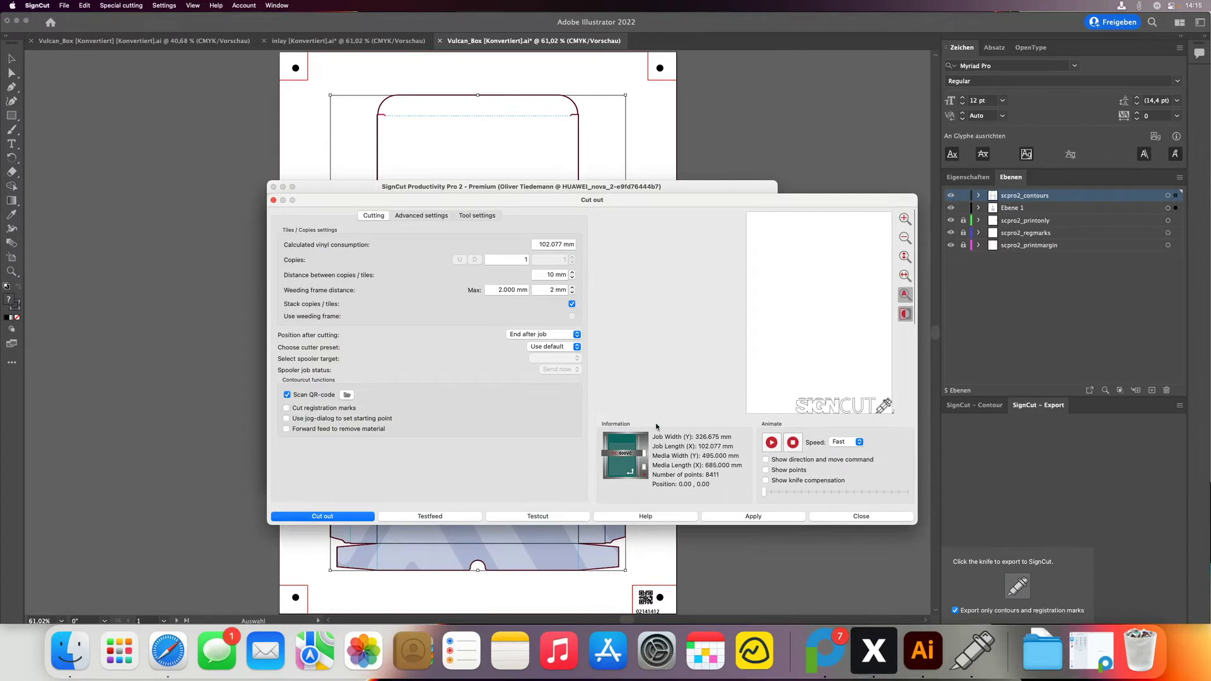
{"action": "left_click", "coordinate": [288, 395]}
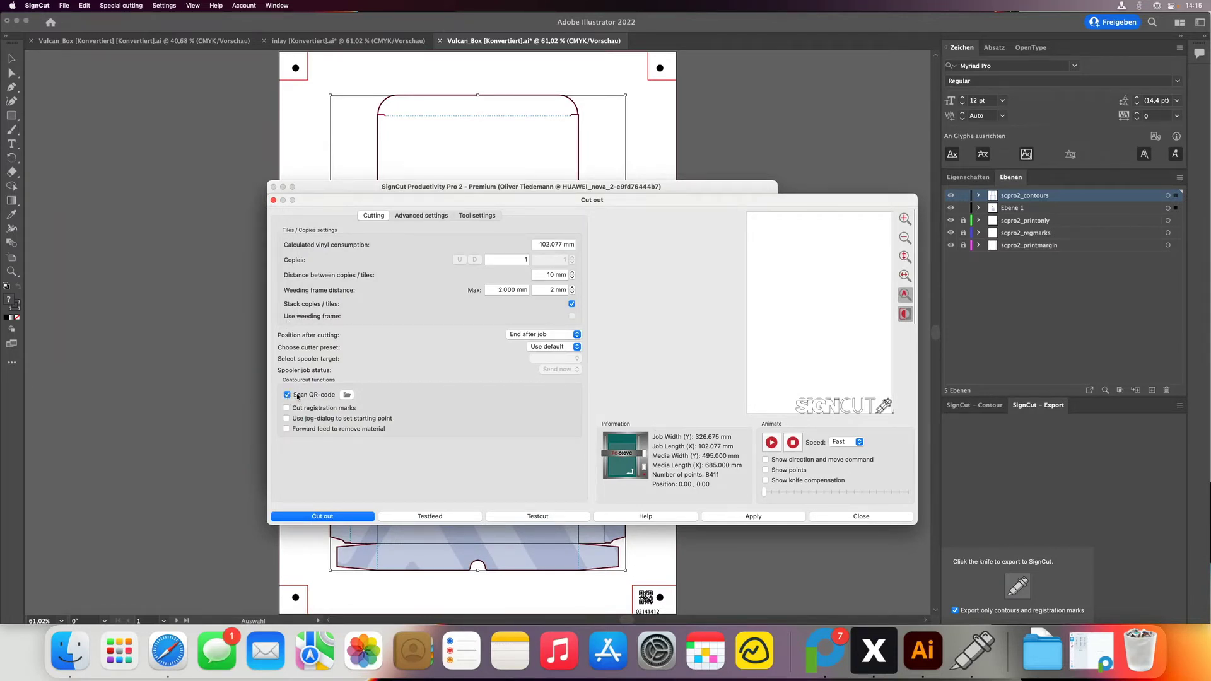